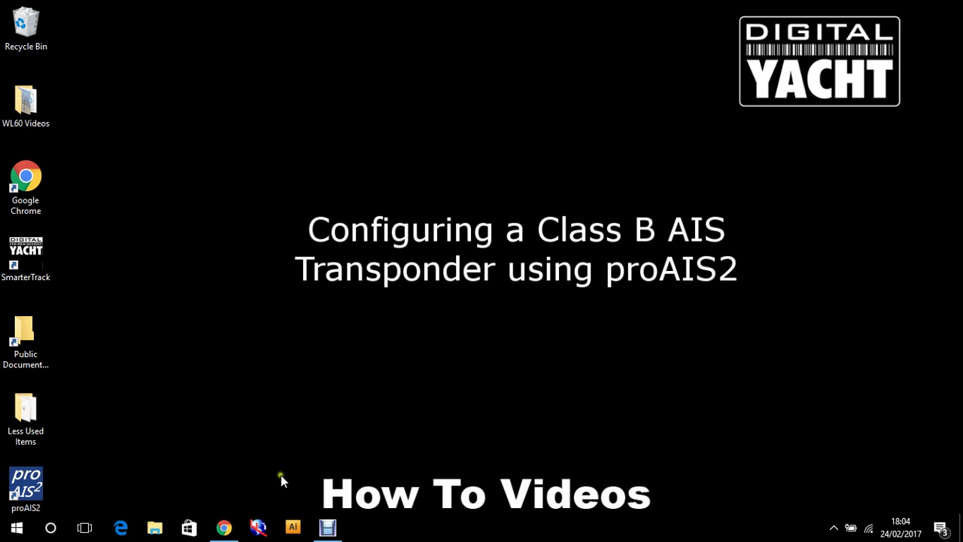
Switch to Chrome to view the Digital Yacht web page about the transponder user manual, and minimise it again
left_click(226, 528)
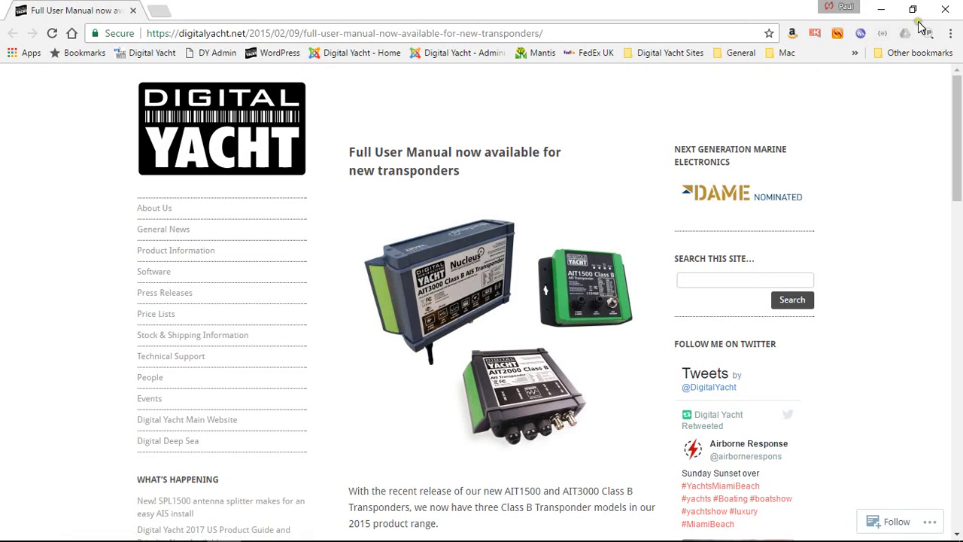
left_click(881, 11)
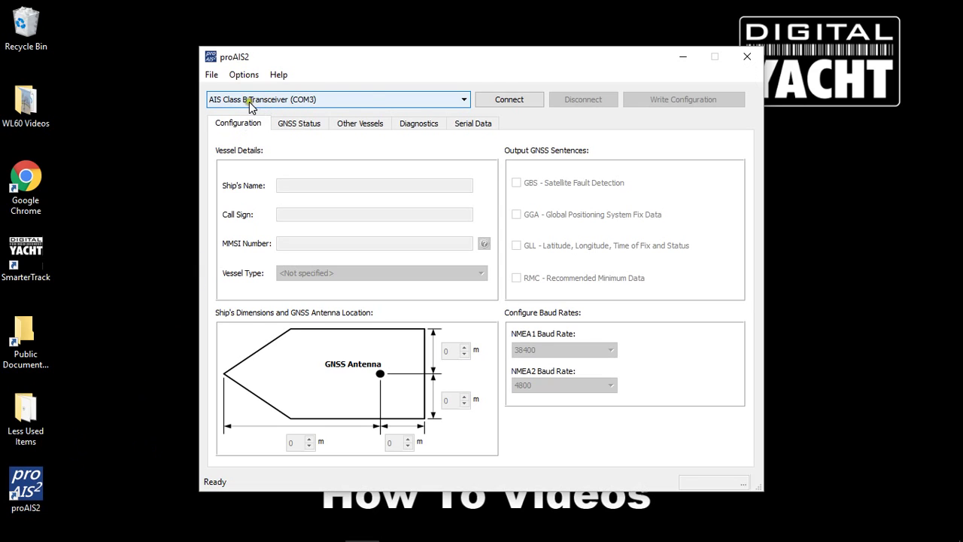
Choose AIS Class B Transceiver (COM3) as the serial port and connect to the transponder
left_click(465, 100)
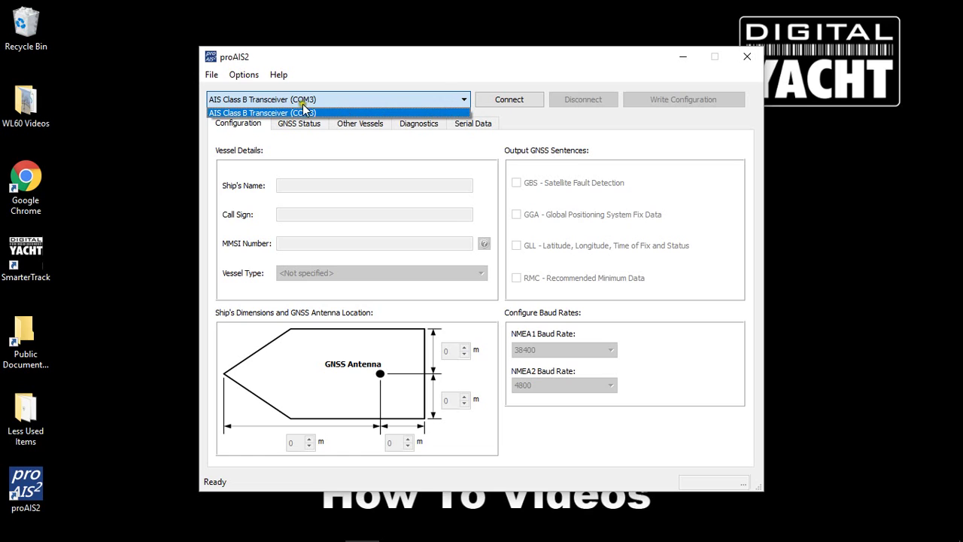
left_click(267, 100)
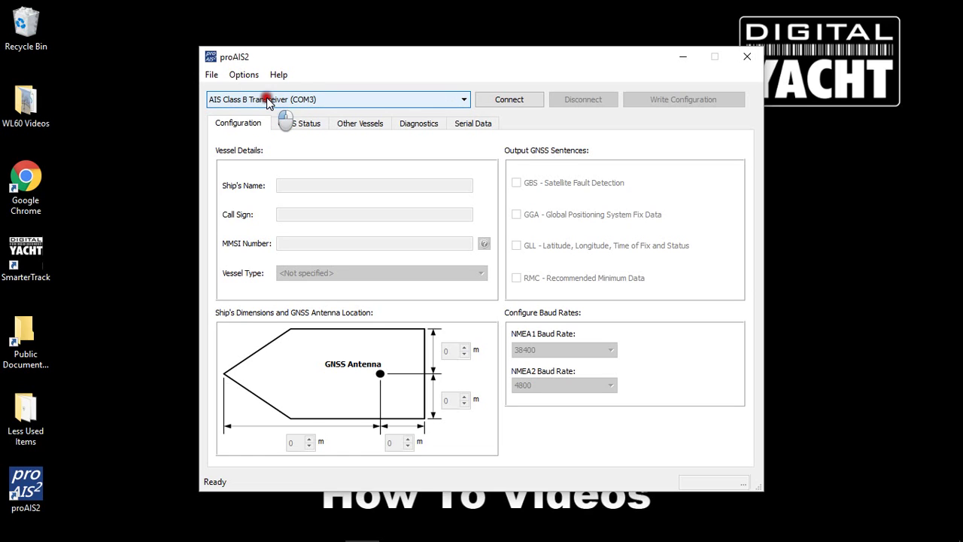
left_click(267, 99)
left_click(267, 99)
left_click(497, 101)
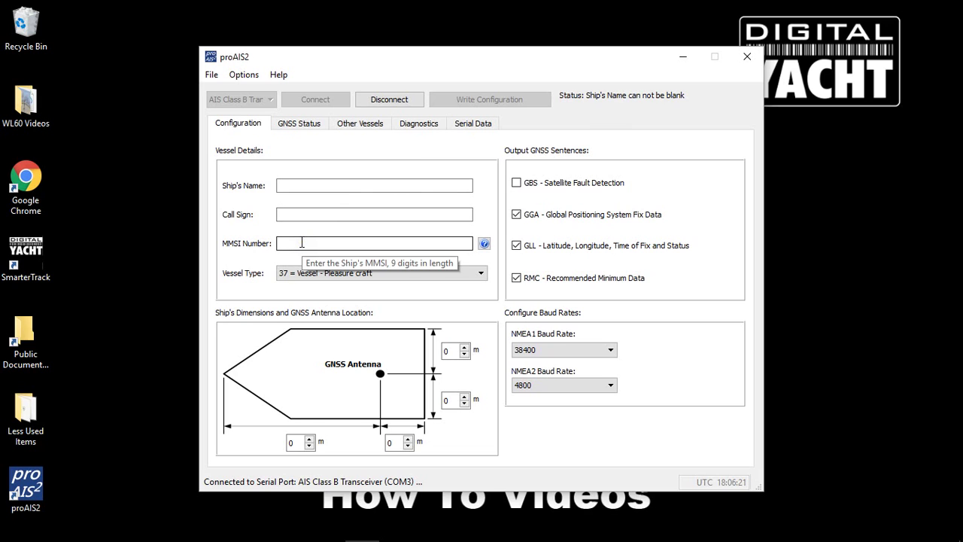
Enter DIGITAL YACHT TEST as the ship's name and TEST as the call sign
left_click(301, 188)
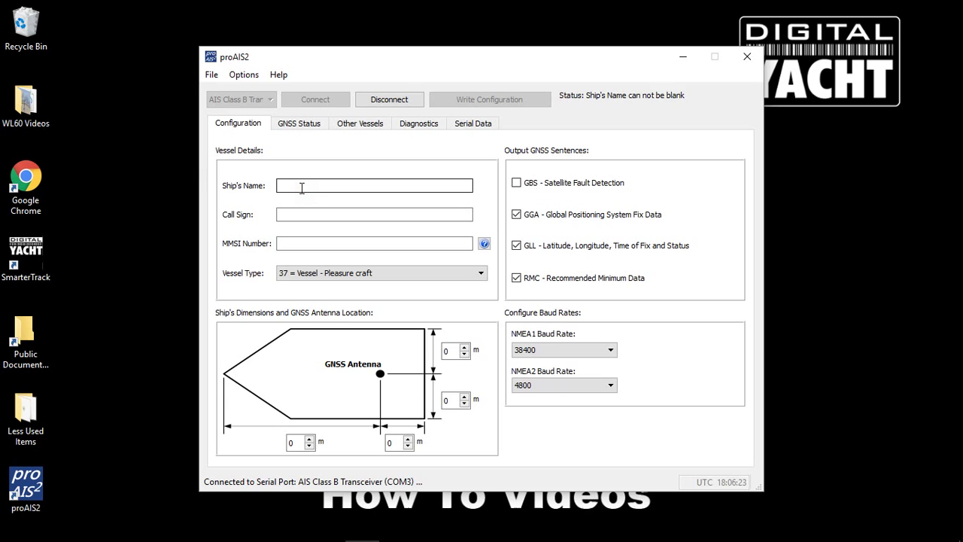
type("digital")
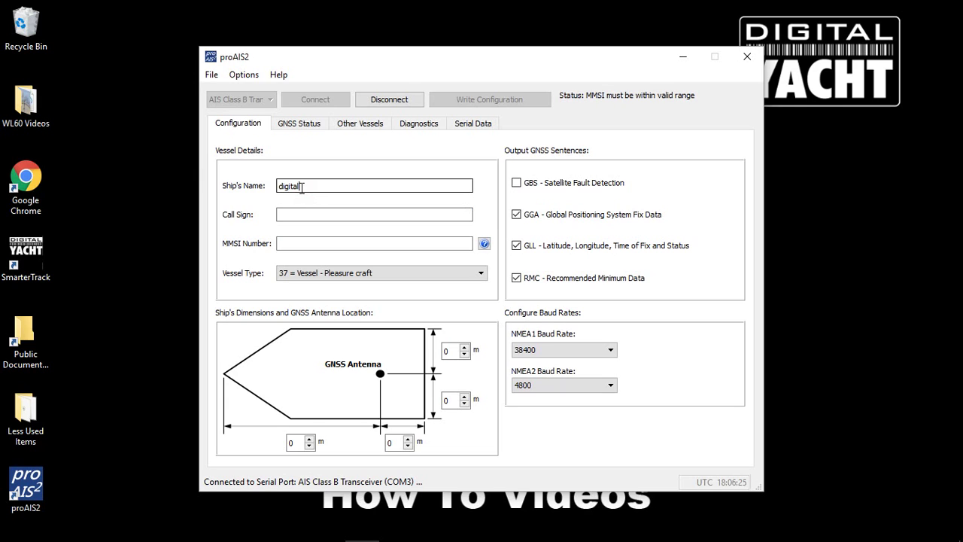
type(" yacht test")
key("Tab")
type("test")
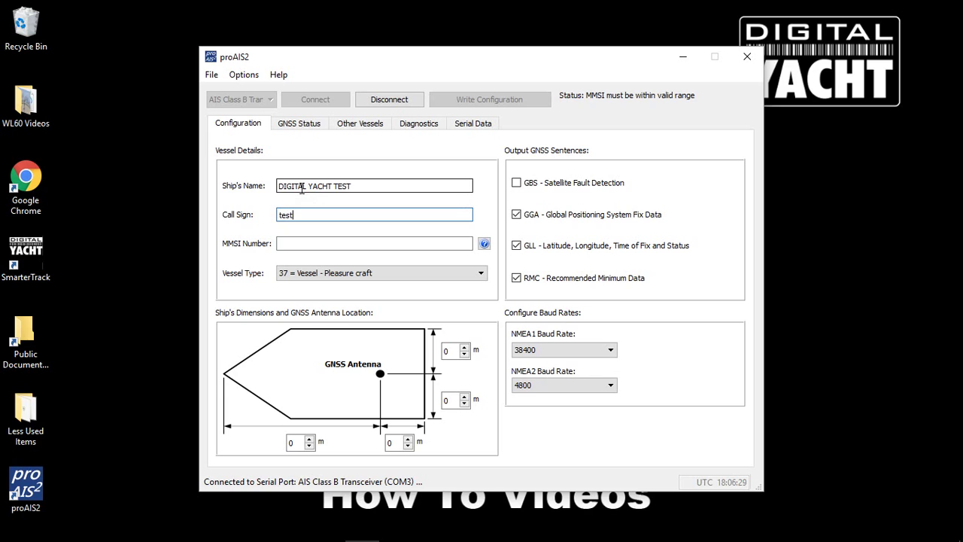
Enter the vessel's nine-digit MMSI number and set the vessel type to 36 = Vessel - Sailing
key("Tab")
type("235")
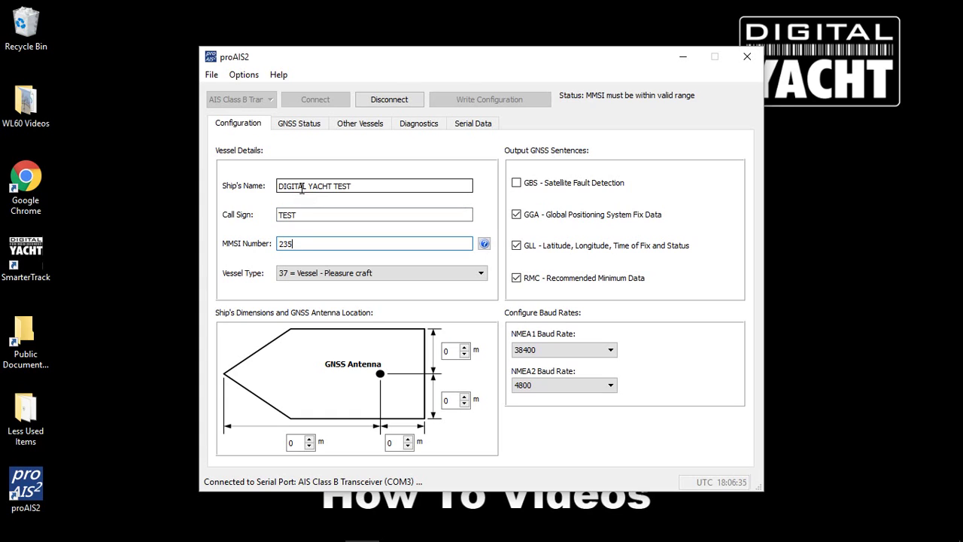
type("899912")
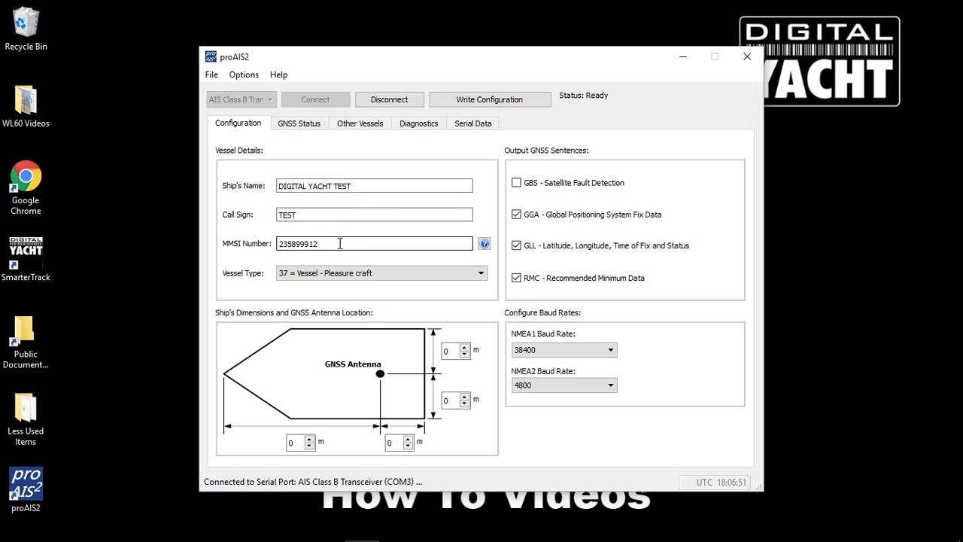
left_click(313, 244)
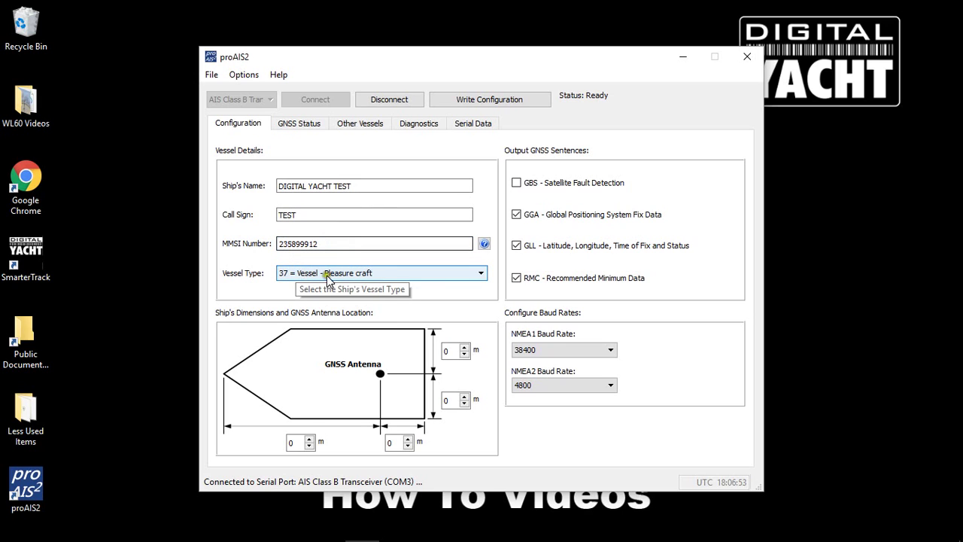
left_click(482, 273)
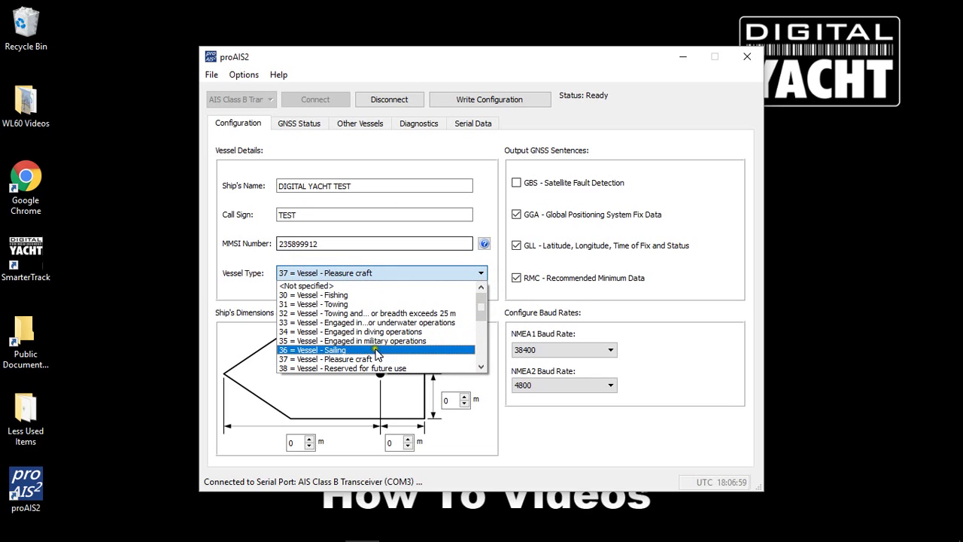
left_click(358, 349)
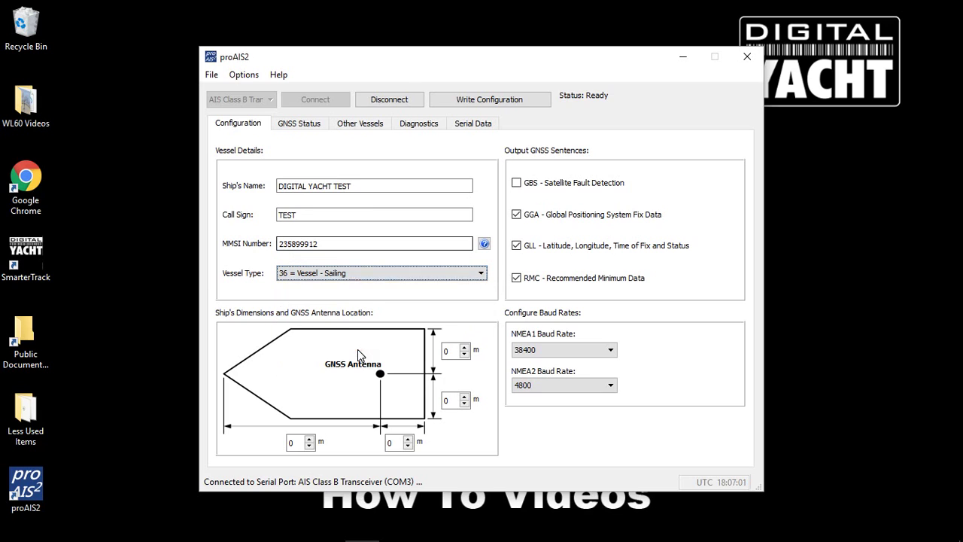
Set the GNSS antenna location to 10 m from the bow, 2 m from the stern and 2 m from each side
left_click(291, 442)
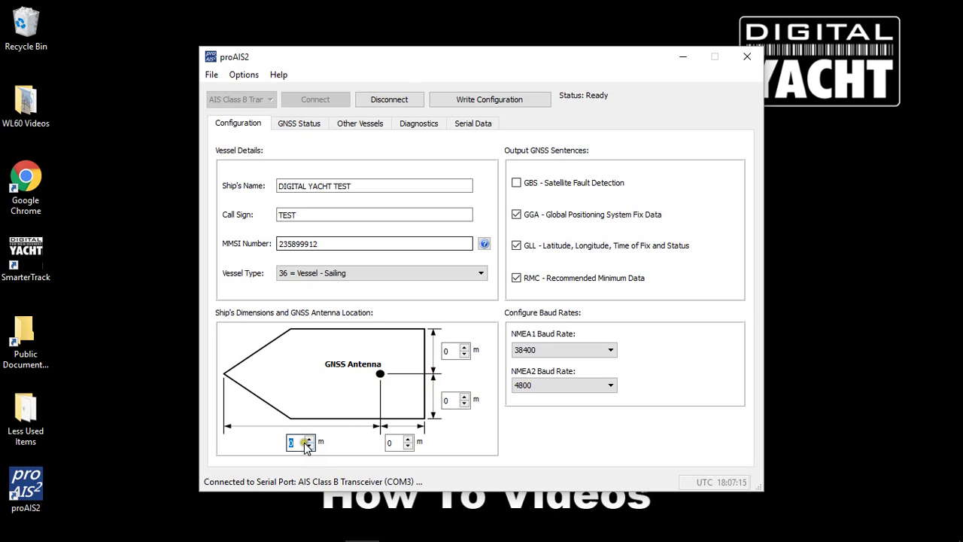
type("10")
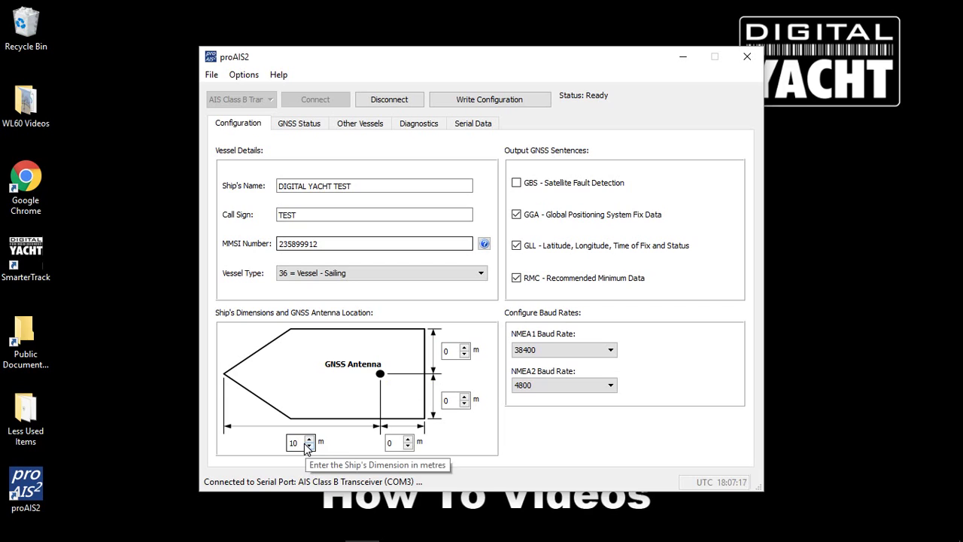
key("Tab")
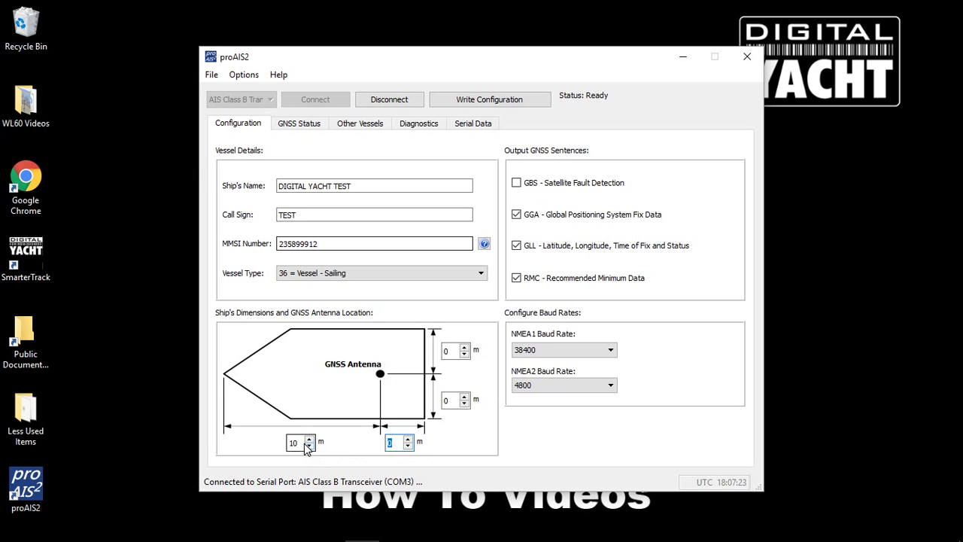
type("2")
left_click(454, 351)
key("BackSpace")
type("2")
key("Tab")
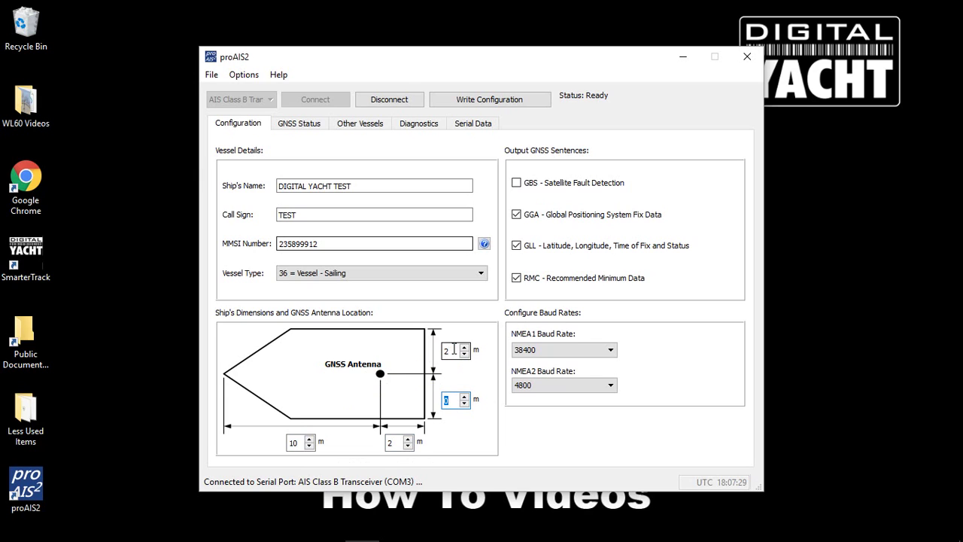
type("2")
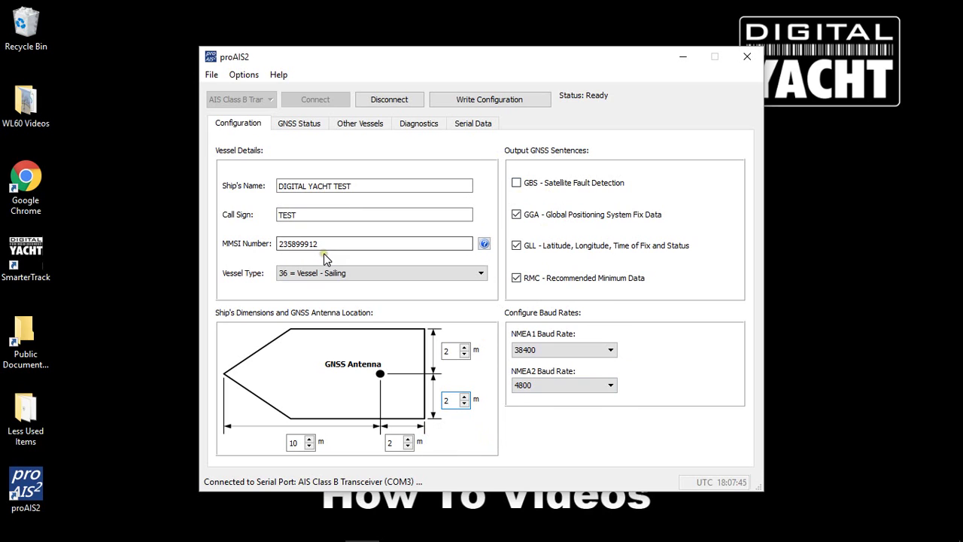
Write the configuration to the transponder and confirm programming of the MMSI number
left_click(509, 102)
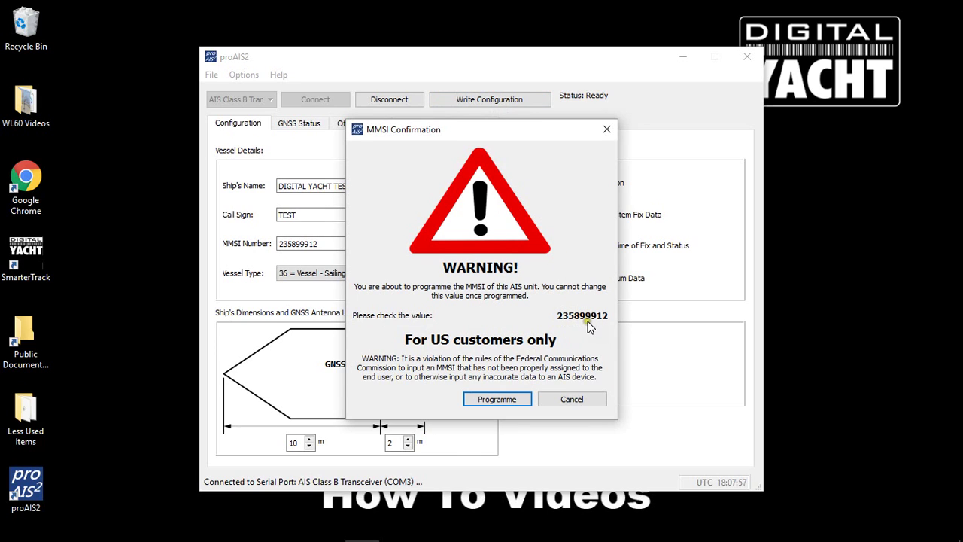
left_click(497, 401)
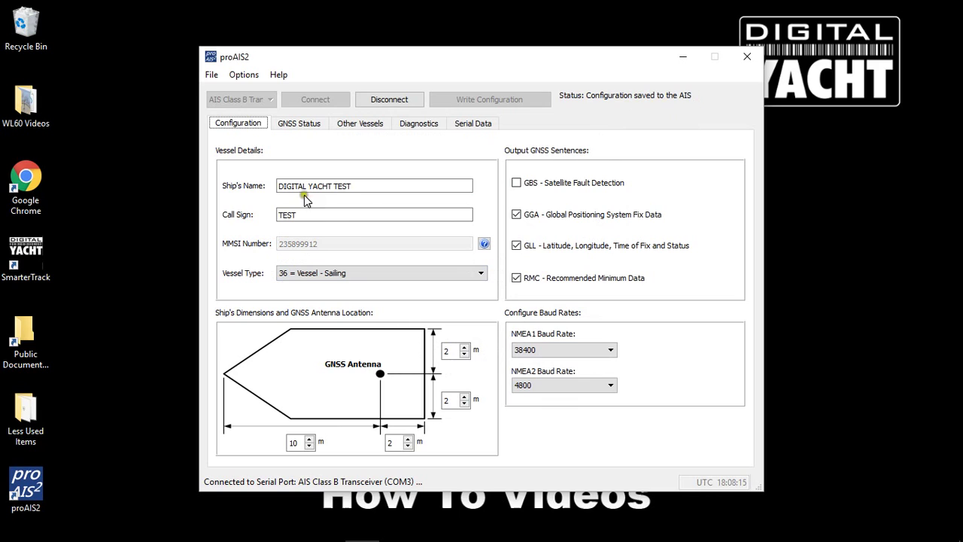
Shorten the ship's name to DIGITAL YACHT and write the updated configuration to the transponder
left_click(349, 189)
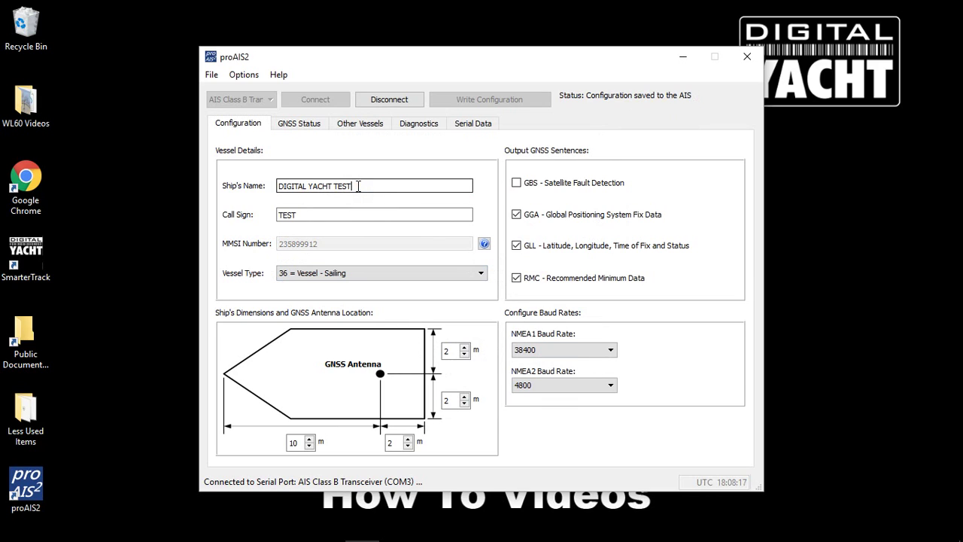
key("BackSpace")
key("BackSpace")
key("BackSpace")
key("BackSpace")
key("BackSpace")
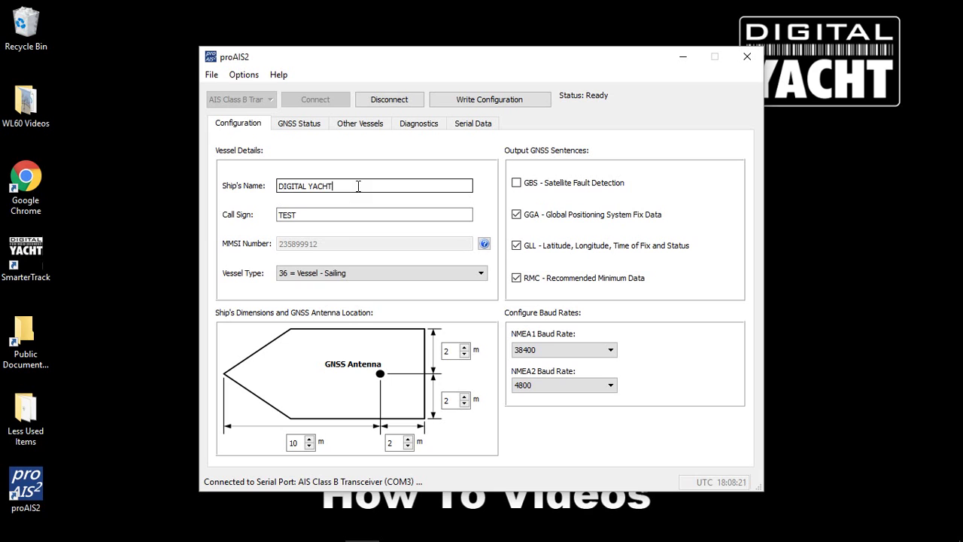
left_click(523, 105)
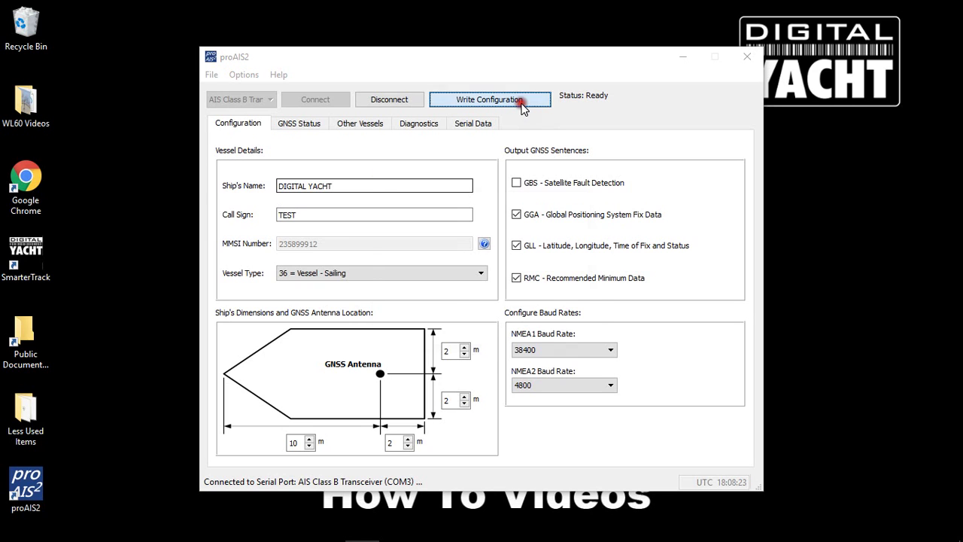
left_click(486, 329)
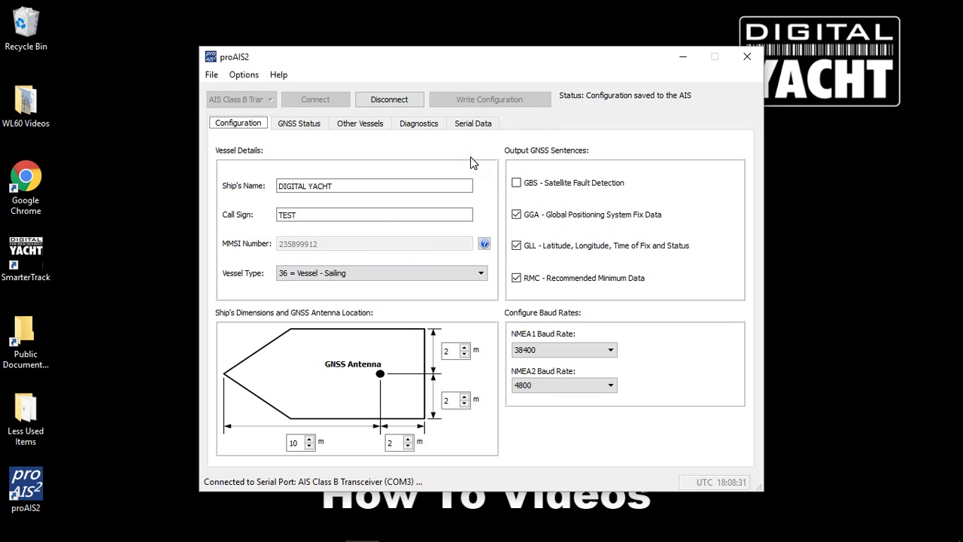
Examine the transponder's diagnostics, checking the checklist, the voltage standing wave ratio and the power supply voltage
left_click(418, 124)
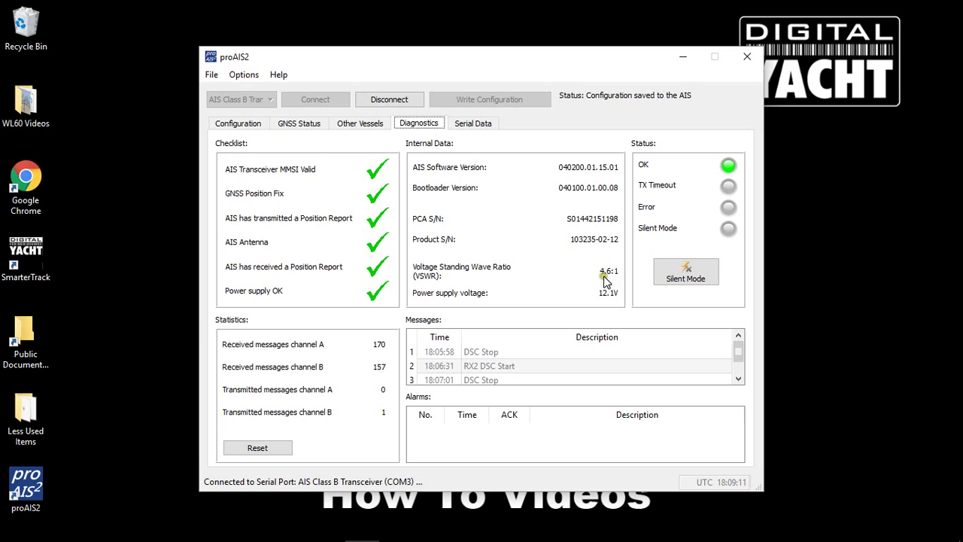
left_click(570, 271)
left_click(610, 271)
left_click(557, 291)
left_click(587, 280)
left_click(607, 265)
left_click(596, 280)
left_click(597, 291)
left_click(605, 306)
left_click(605, 300)
Turn on the transponder's Silent Mode and view the list of other vessels being received
left_click(685, 268)
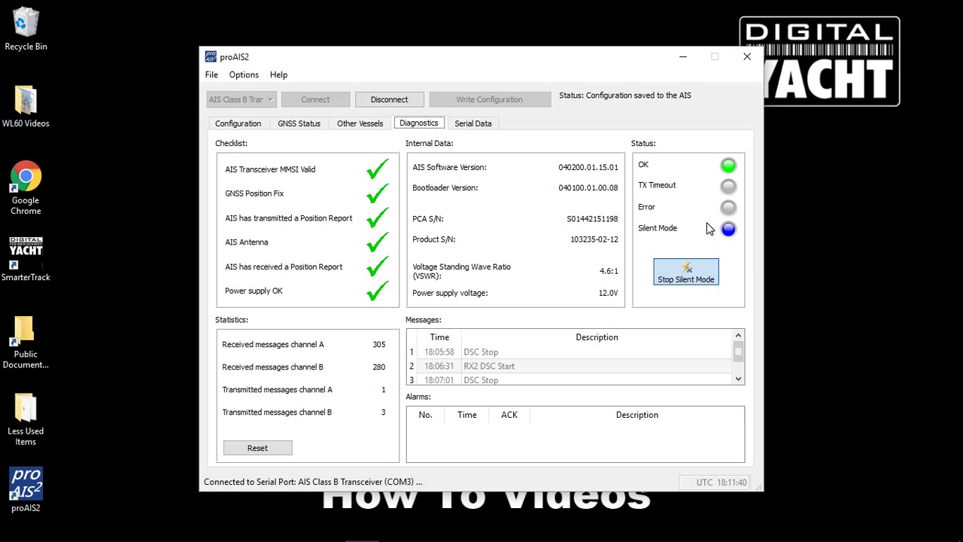
left_click(372, 129)
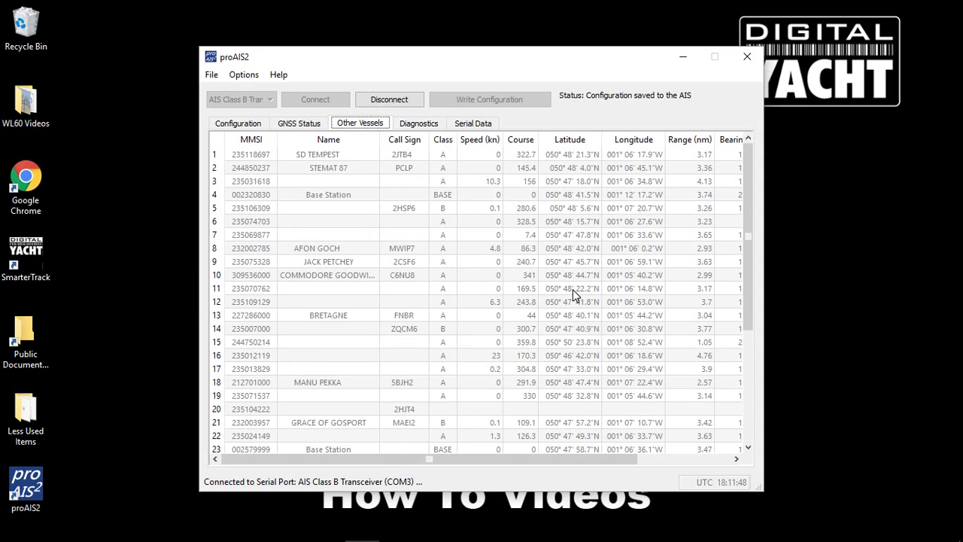
Return to the diagnostics and examine the VSWR and the transmitted message statistics for channels A and B
left_click(418, 123)
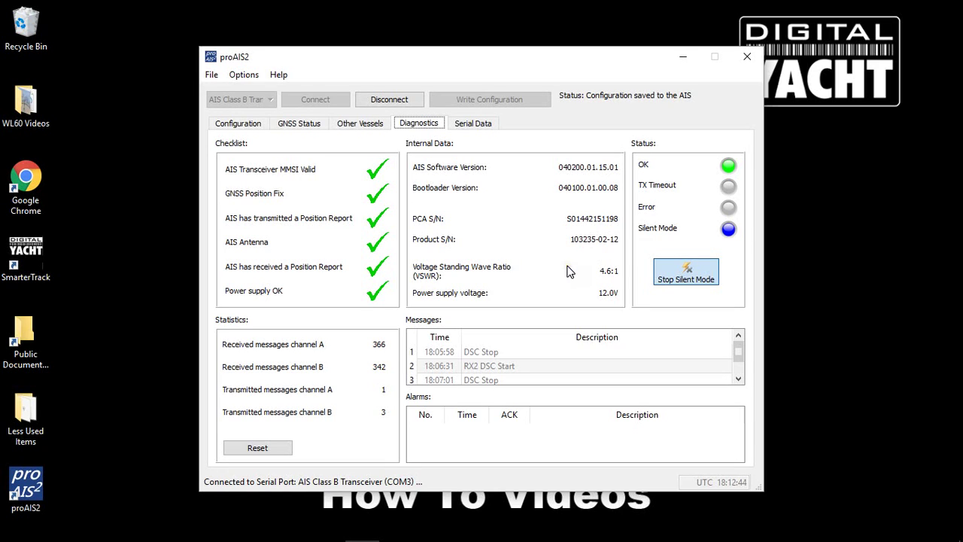
left_click(537, 269)
left_click(362, 408)
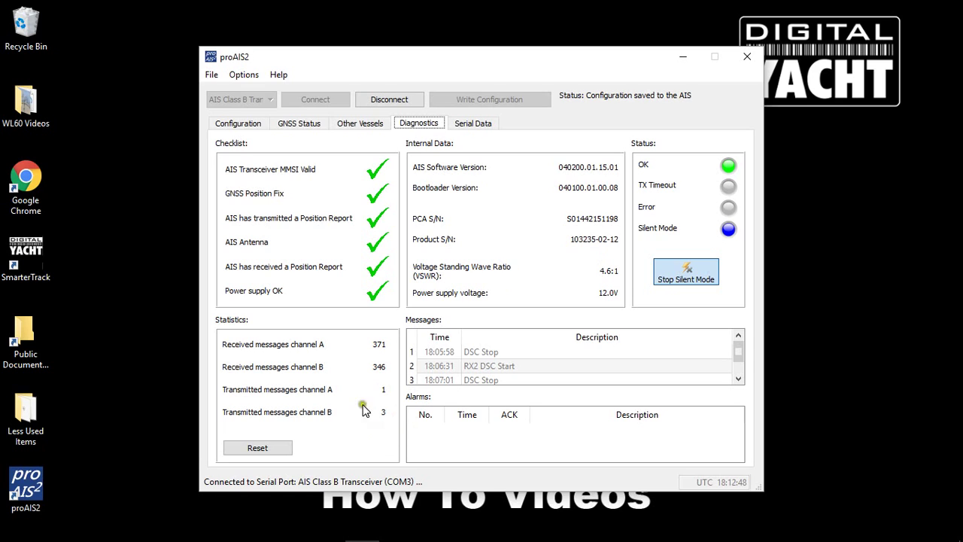
left_click(392, 379)
left_click(374, 385)
left_click(386, 392)
left_click(384, 393)
left_click(598, 277)
left_click(520, 234)
Check the GNSS fix status and satellite signal levels, and view the live serial data stream
left_click(300, 125)
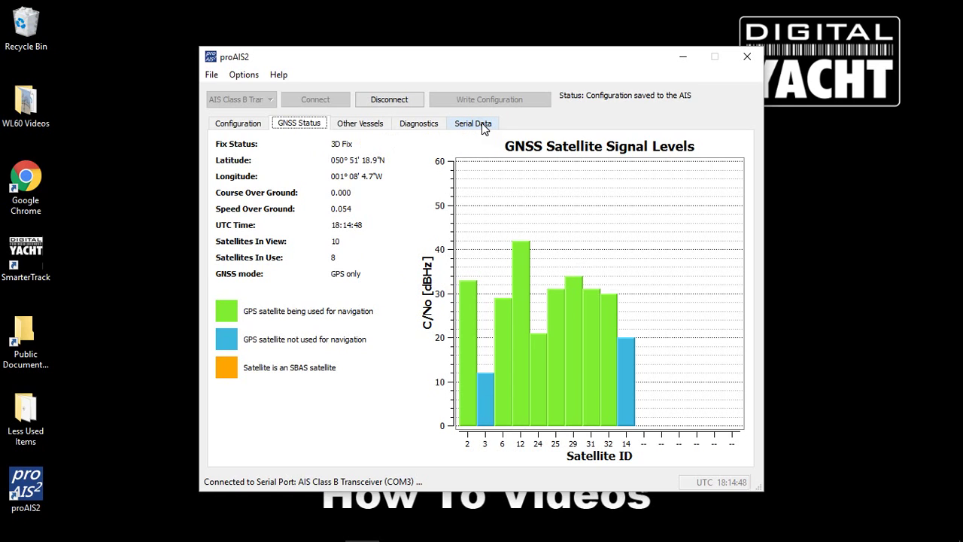
left_click(482, 123)
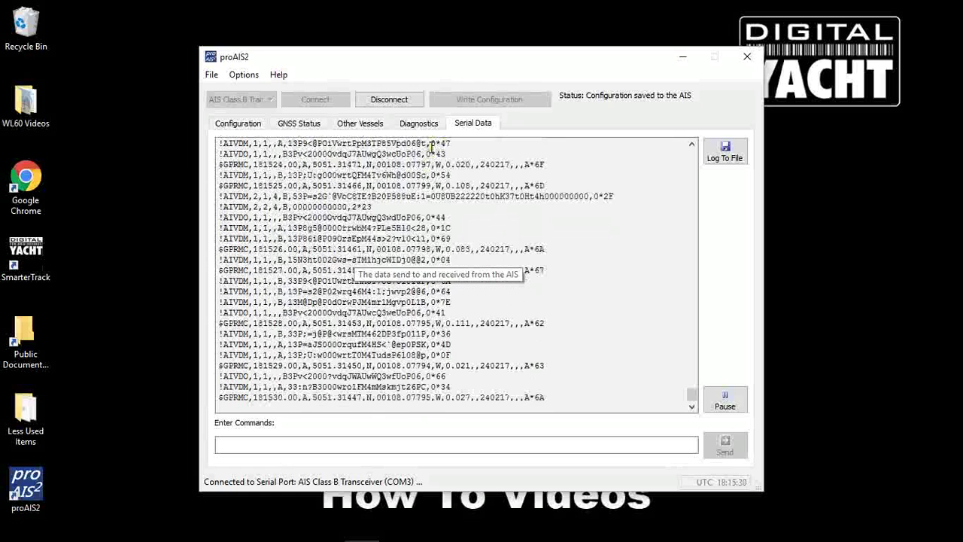
Disconnect from the AIS transponder
left_click(390, 102)
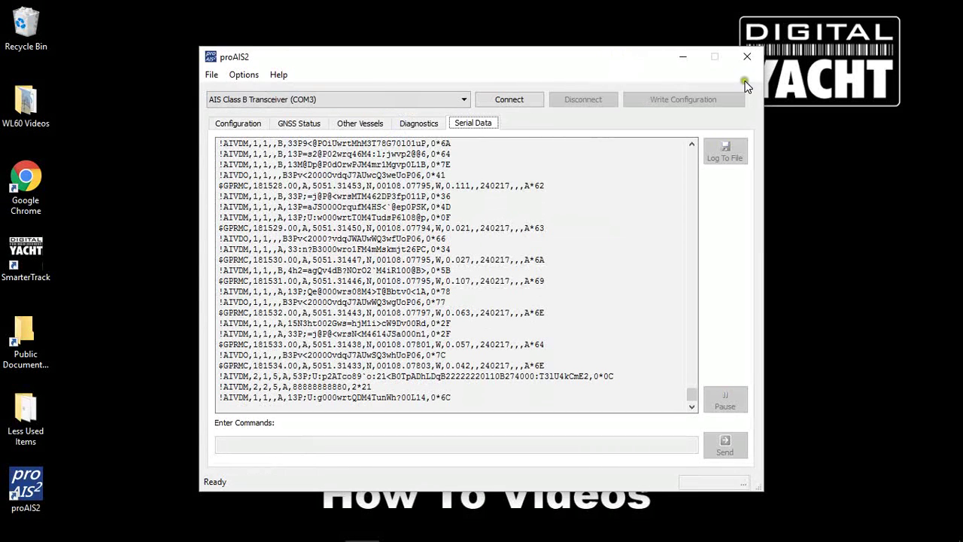